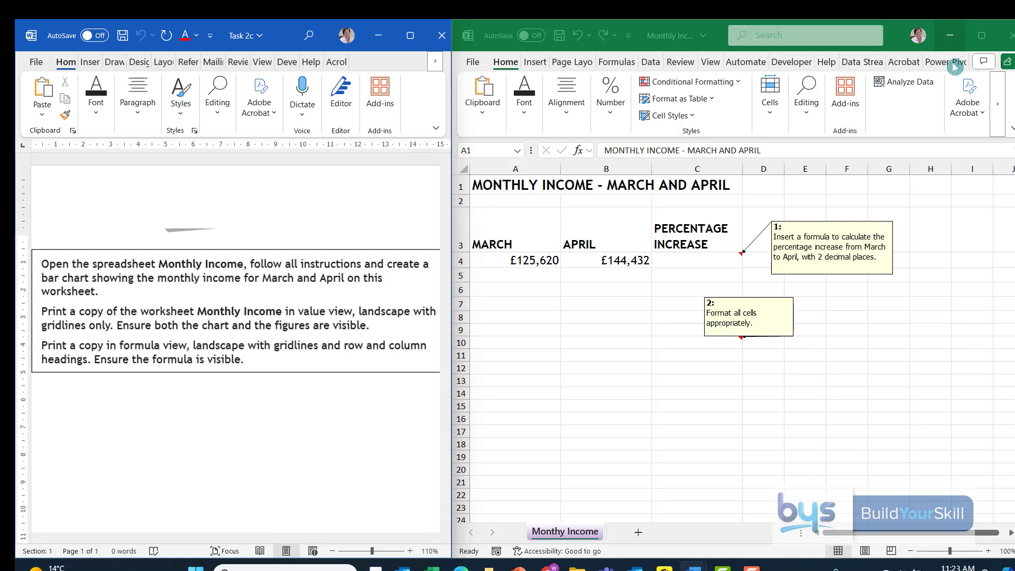
# Maximize the Monthly Income workbook and enter the formula =B4-A4 in cell C4 under Percentage Increase.
pyautogui.click(980, 37)
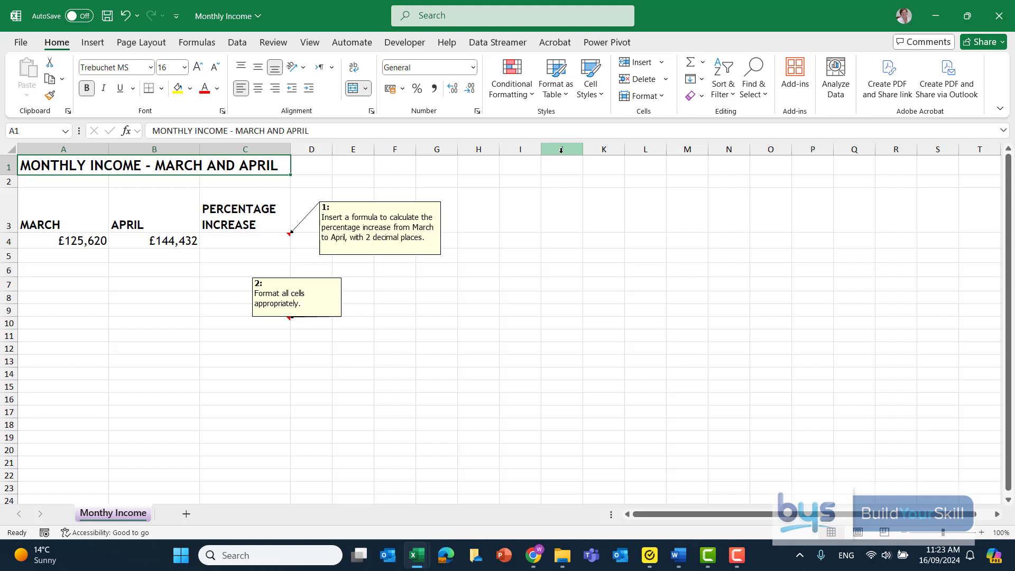
pyautogui.click(232, 242)
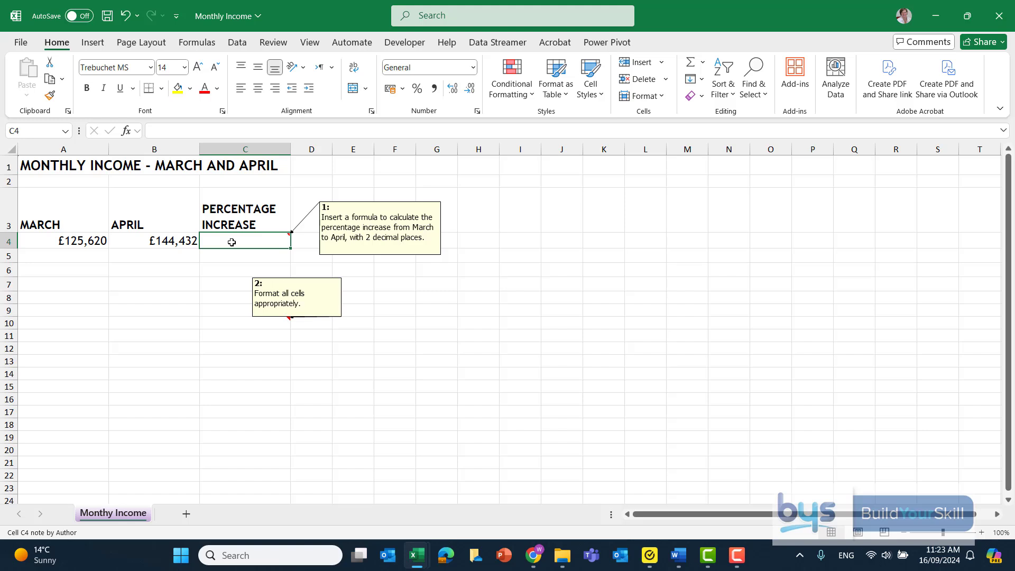
pyautogui.write('=')
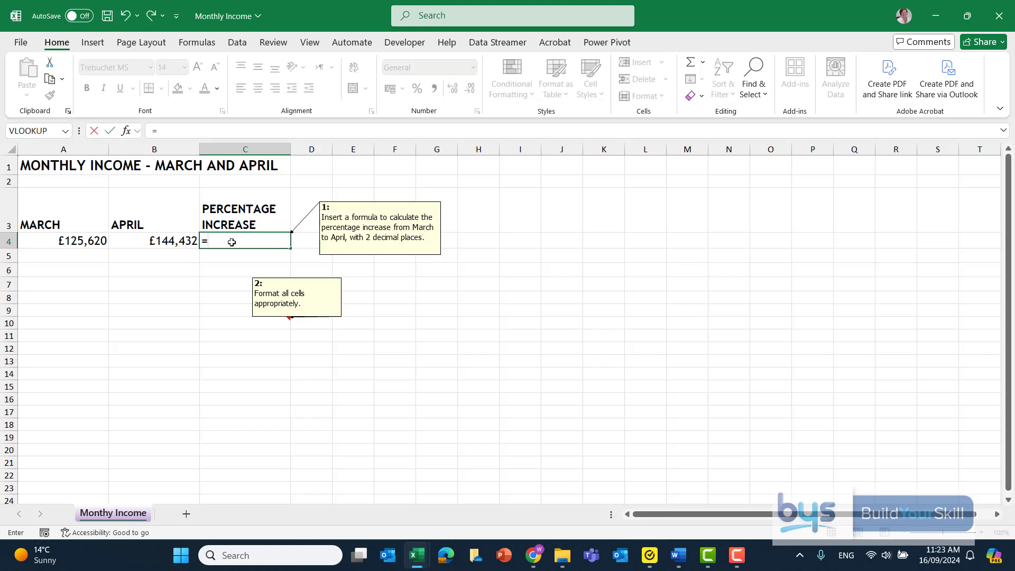
pyautogui.click(166, 239)
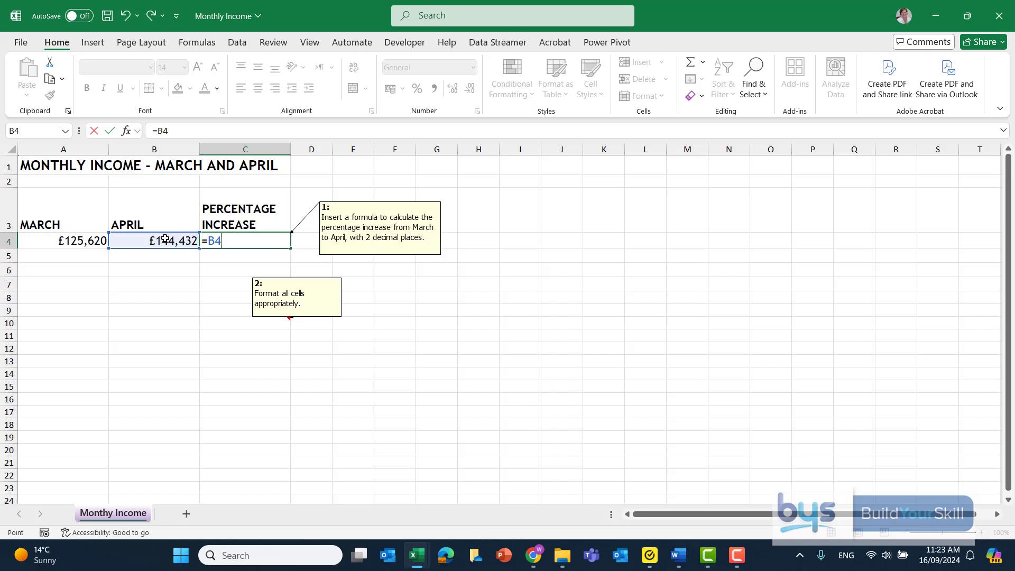
pyautogui.write('-')
pyautogui.click(58, 239)
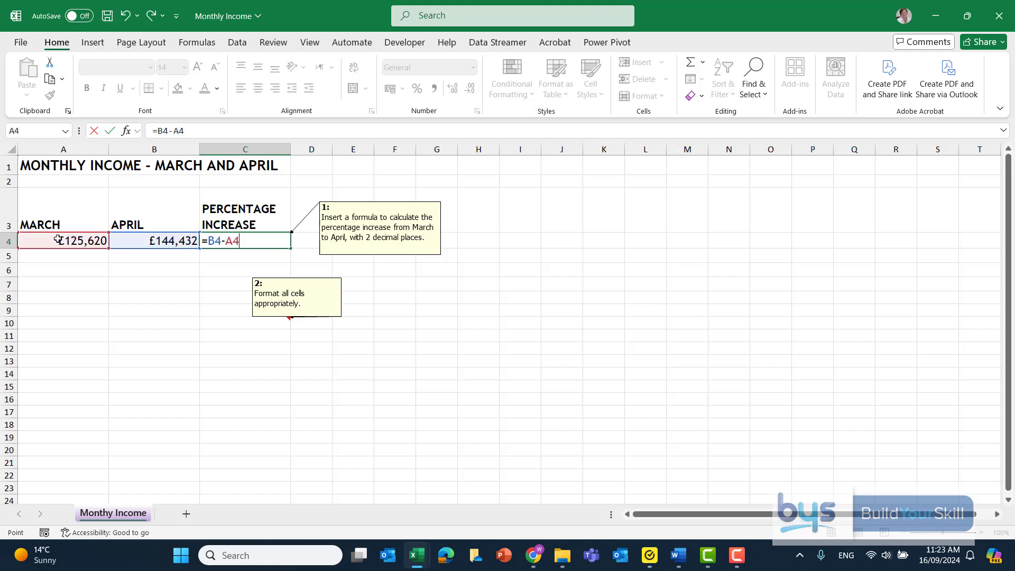
pyautogui.press('Return')
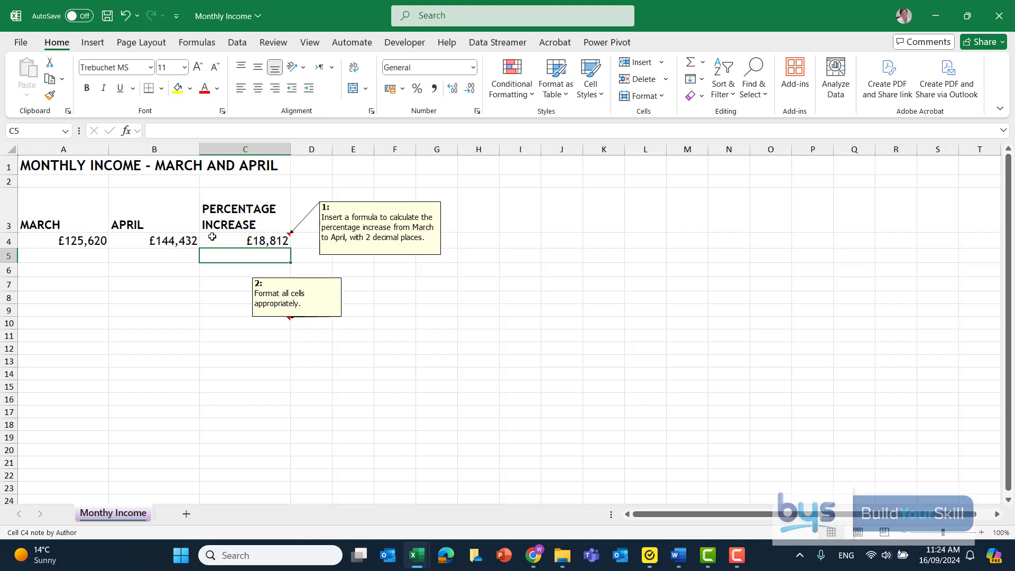
# Change the formula in cell C4 to =(B4-A4)/A4.
pyautogui.click(212, 237)
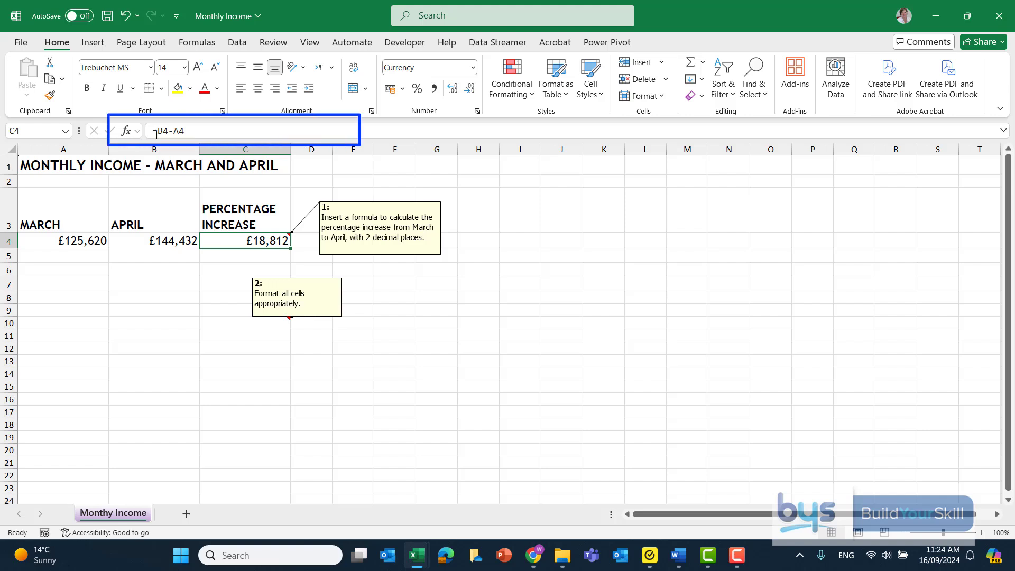
pyautogui.click(192, 128)
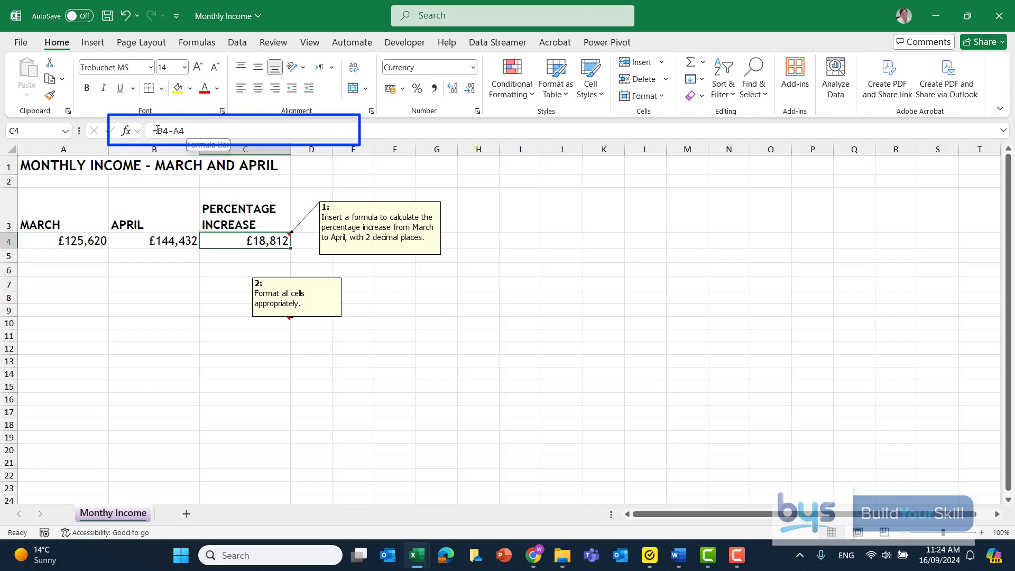
pyautogui.write('(')
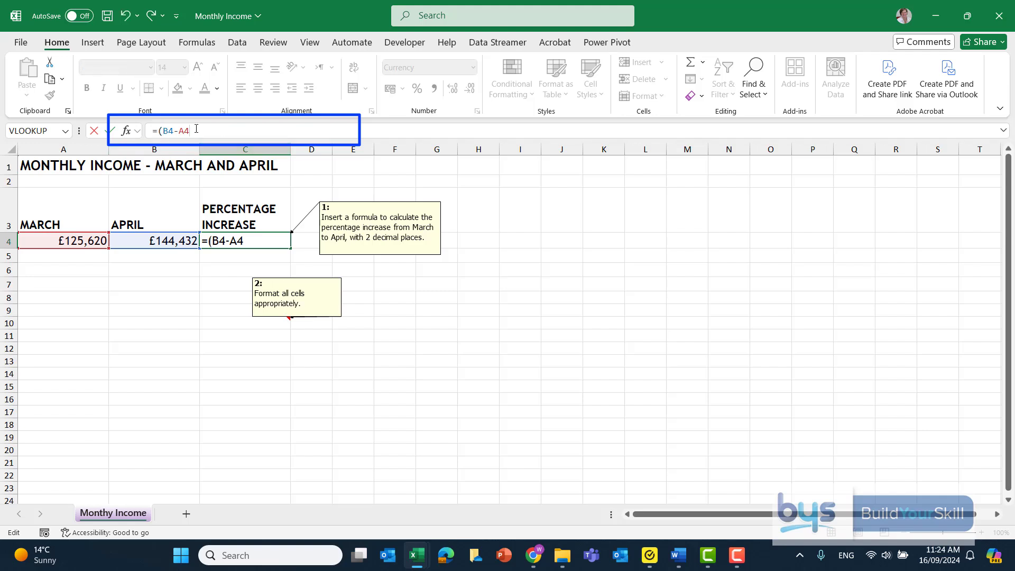
pyautogui.write(')/')
pyautogui.click(54, 238)
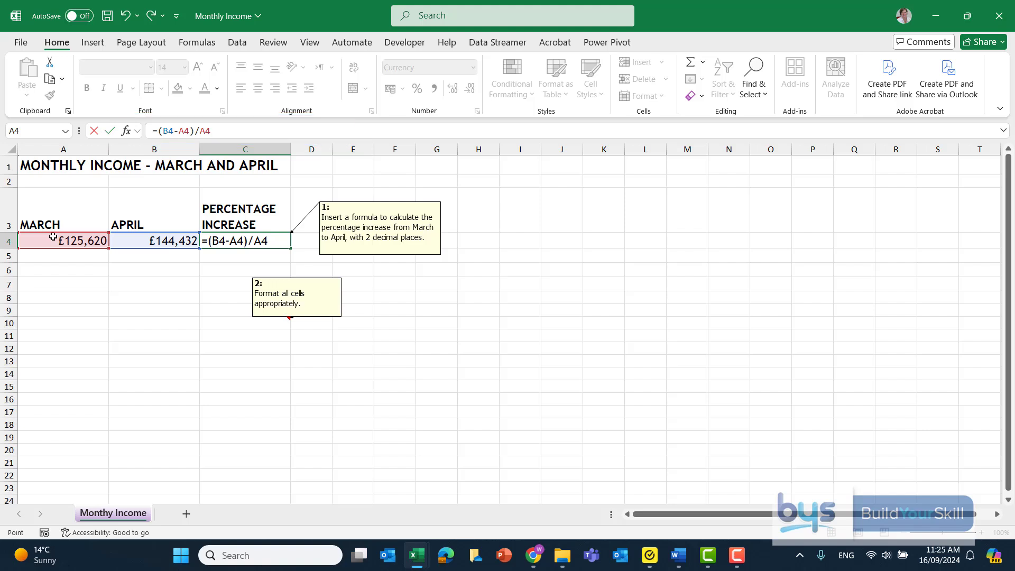
pyautogui.press('Return')
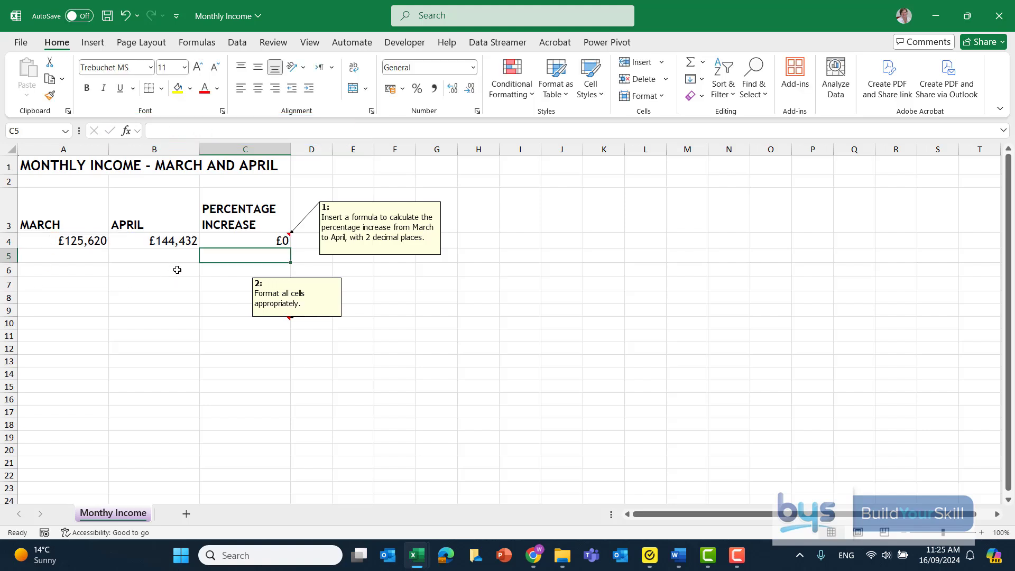
# Format cell C4 as Percentage with two decimal places.
pyautogui.click(211, 240)
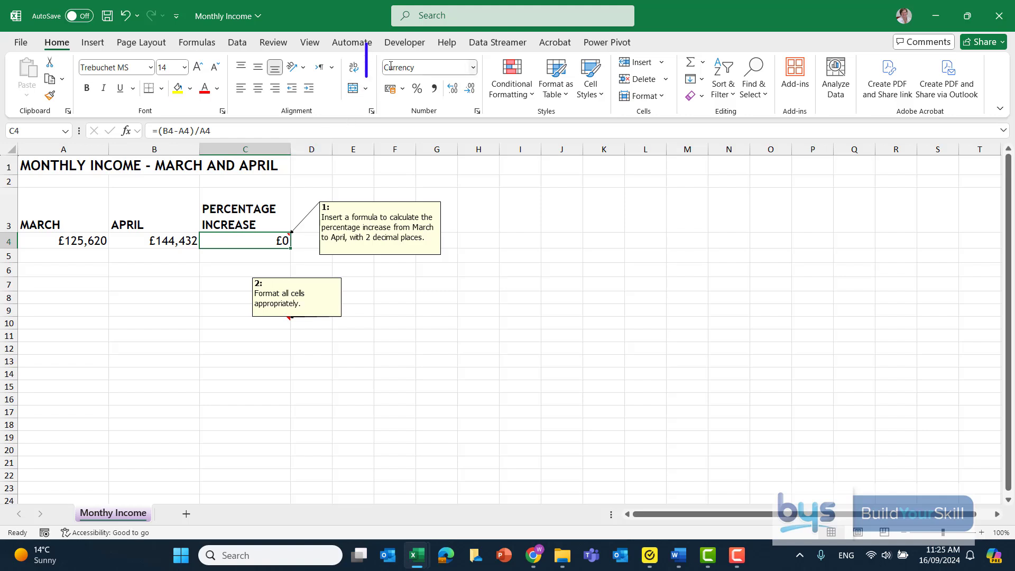
pyautogui.click(474, 68)
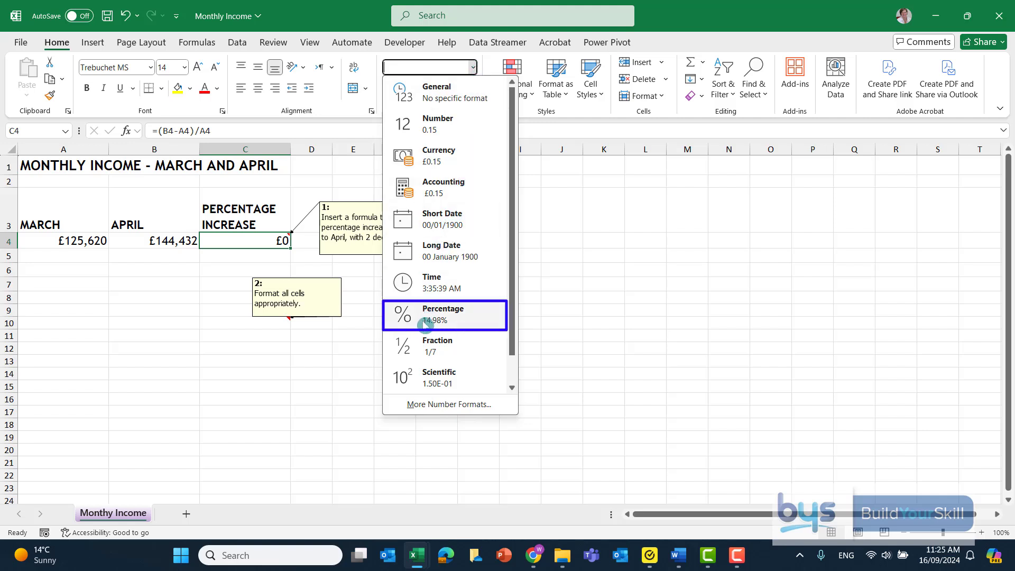
pyautogui.click(437, 327)
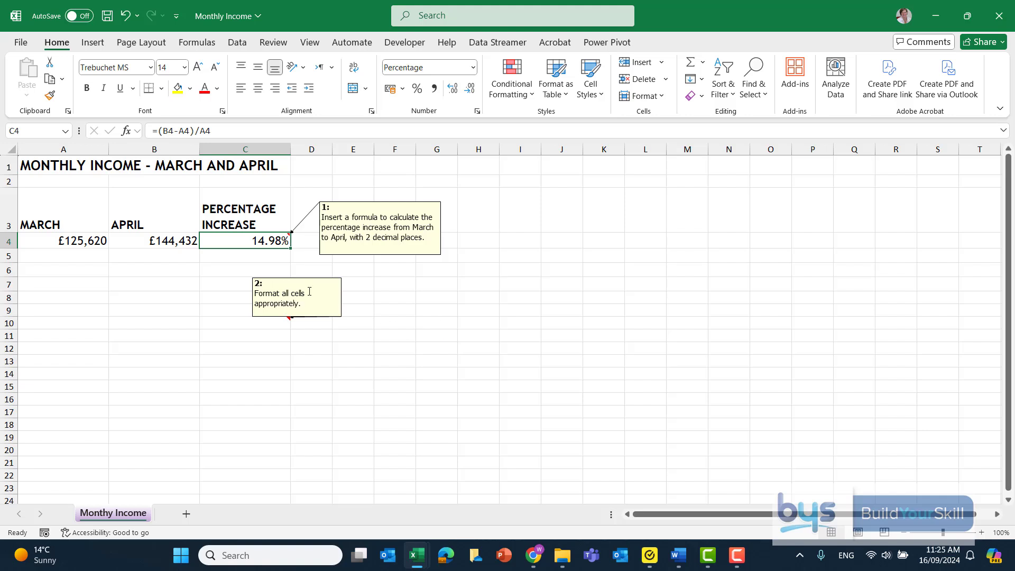
# Delete the two instruction notes attached to cells C4 and C10.
pyautogui.rightClick(265, 242)
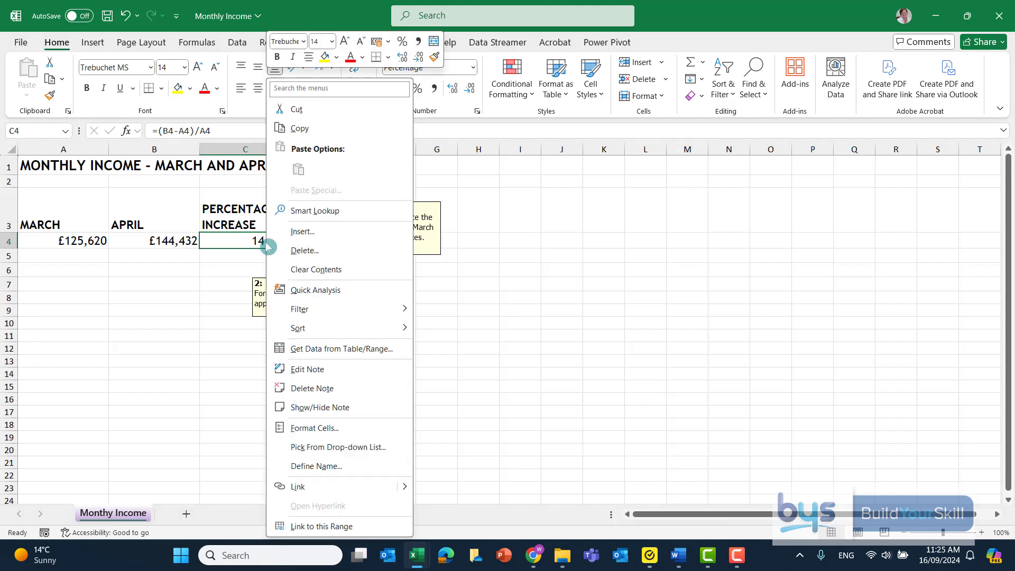
pyautogui.click(306, 387)
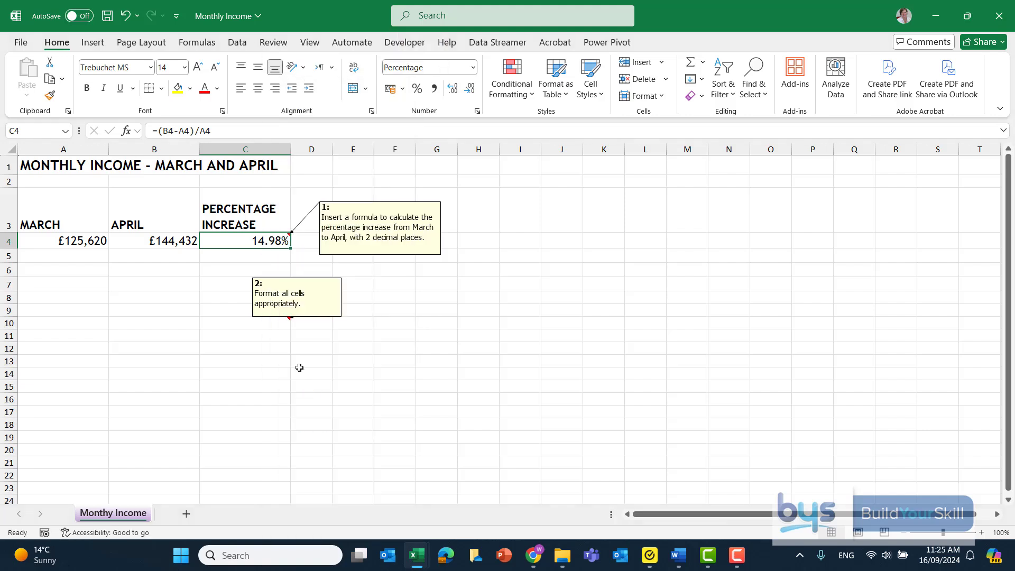
pyautogui.click(278, 280)
pyautogui.click(273, 323)
pyautogui.rightClick(273, 322)
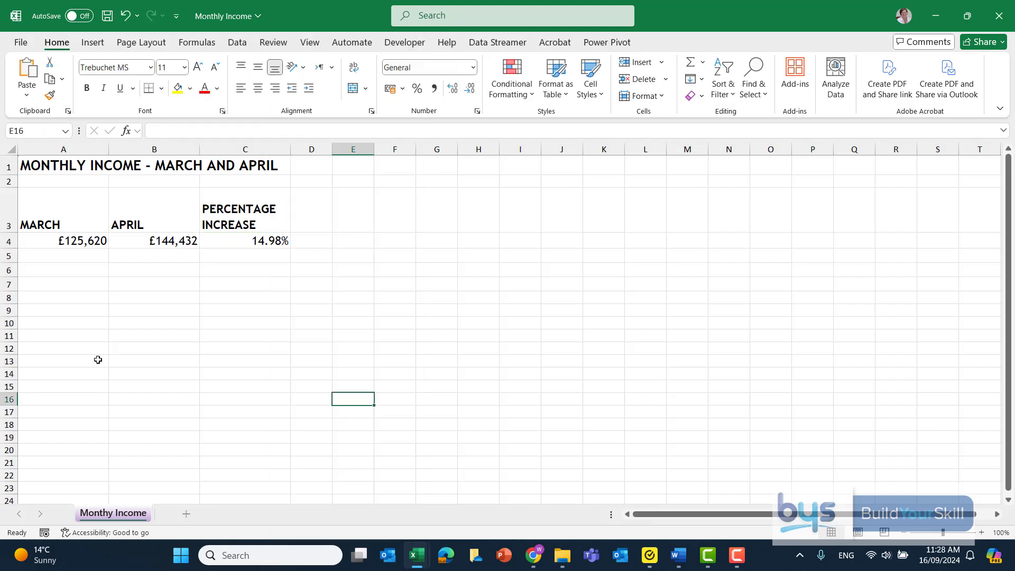
# Insert the recommended Clustered Column chart for the March and April figures in A3:B4 and place it beside the data, starting at column D.
pyautogui.moveTo(51, 208); pyautogui.dragTo(149, 240)
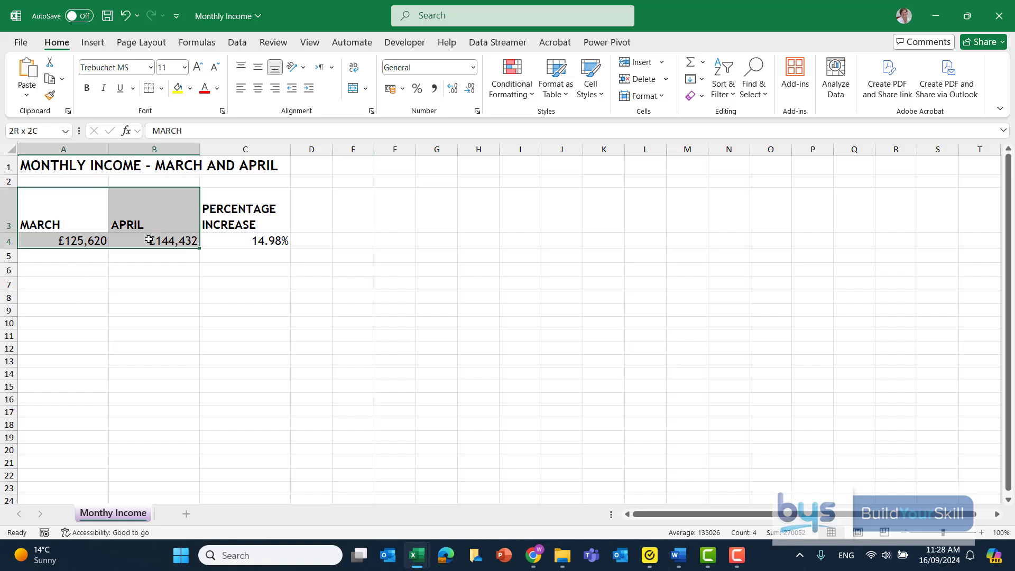
pyautogui.click(91, 42)
pyautogui.click(361, 77)
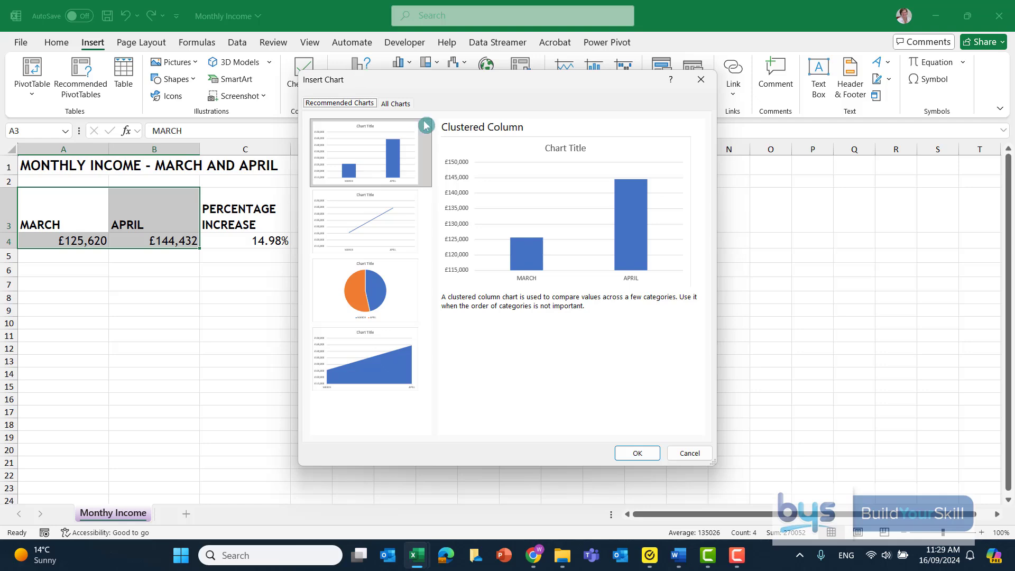
pyautogui.click(637, 453)
pyautogui.moveTo(454, 241); pyautogui.dragTo(403, 171)
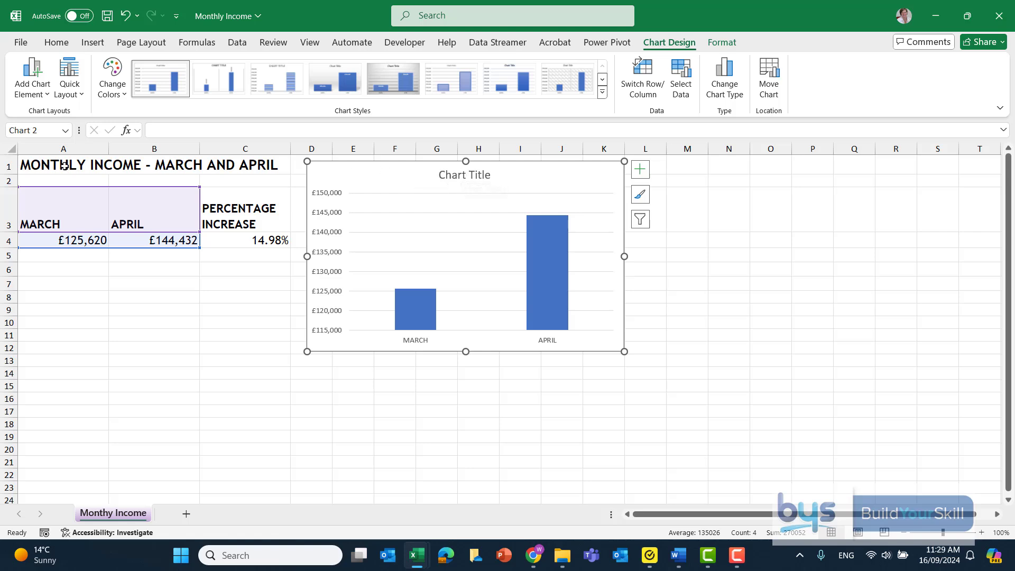
# Replace the chart's placeholder title with the heading "MONTHLY INCOME - MARCH AND APRIL" copied from cell A1.
pyautogui.click(140, 168)
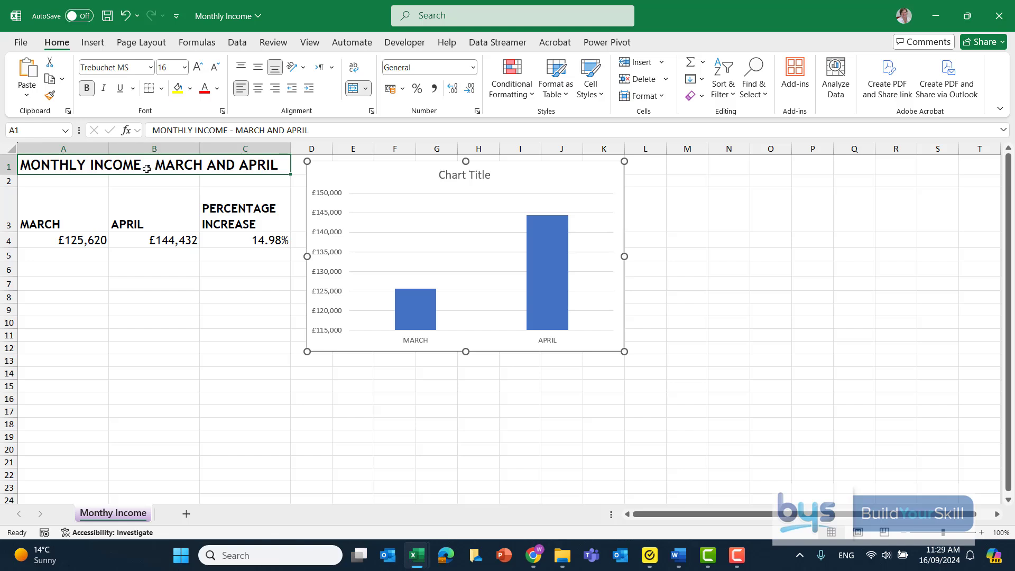
pyautogui.hotkey('ctrl', 'c')
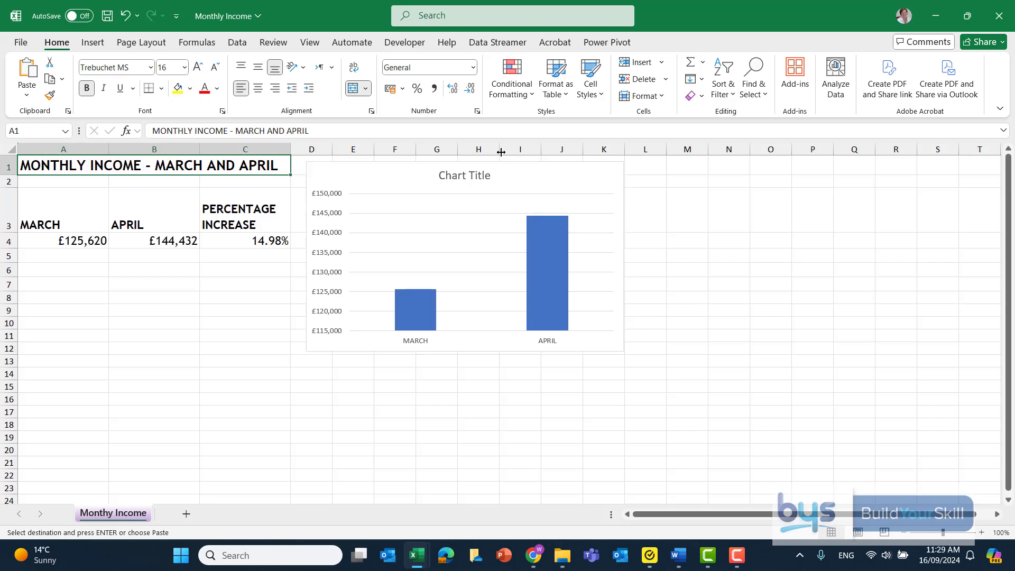
pyautogui.doubleClick(475, 178)
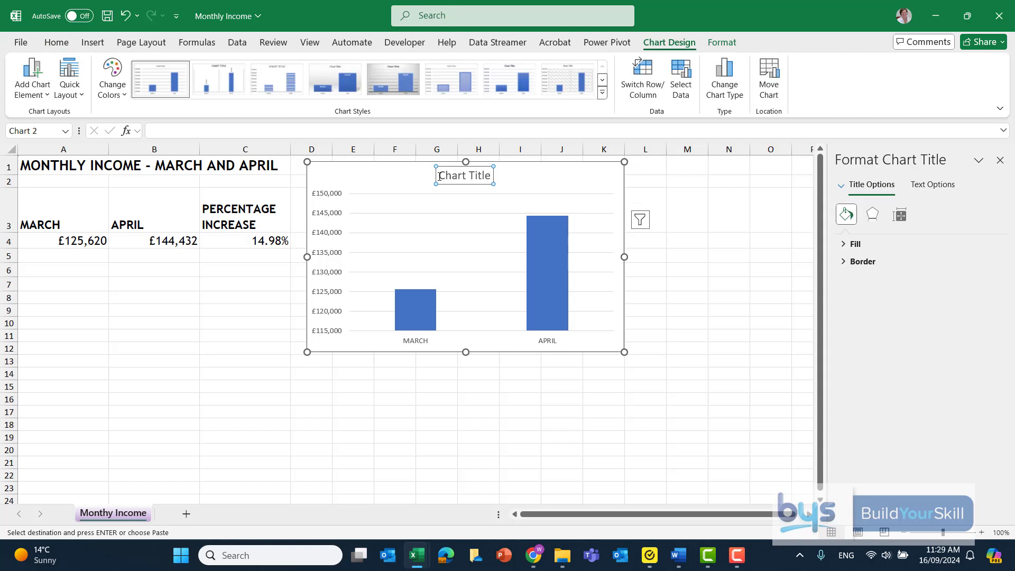
pyautogui.tripleClick(485, 171)
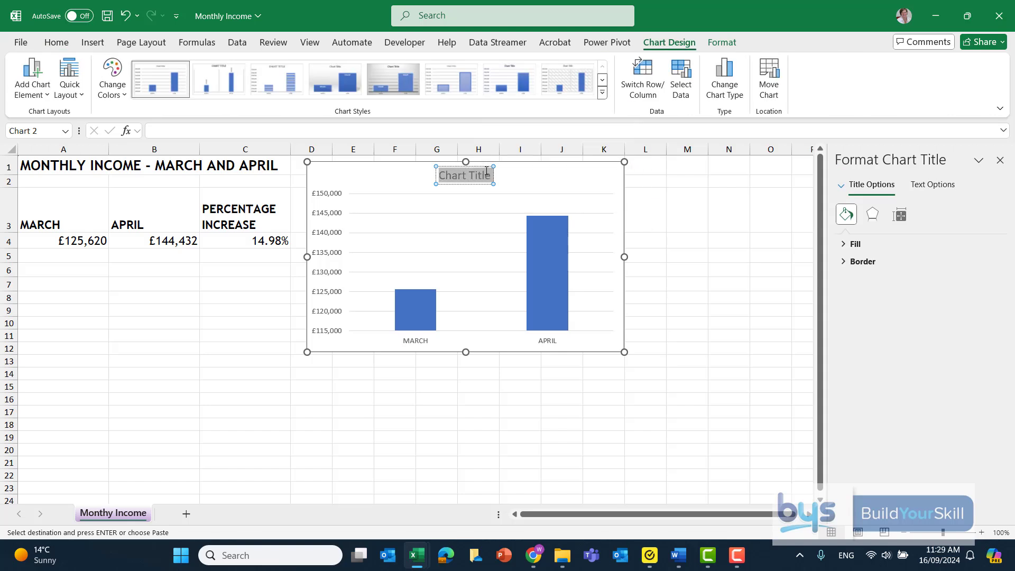
pyautogui.hotkey('ctrl', 'v')
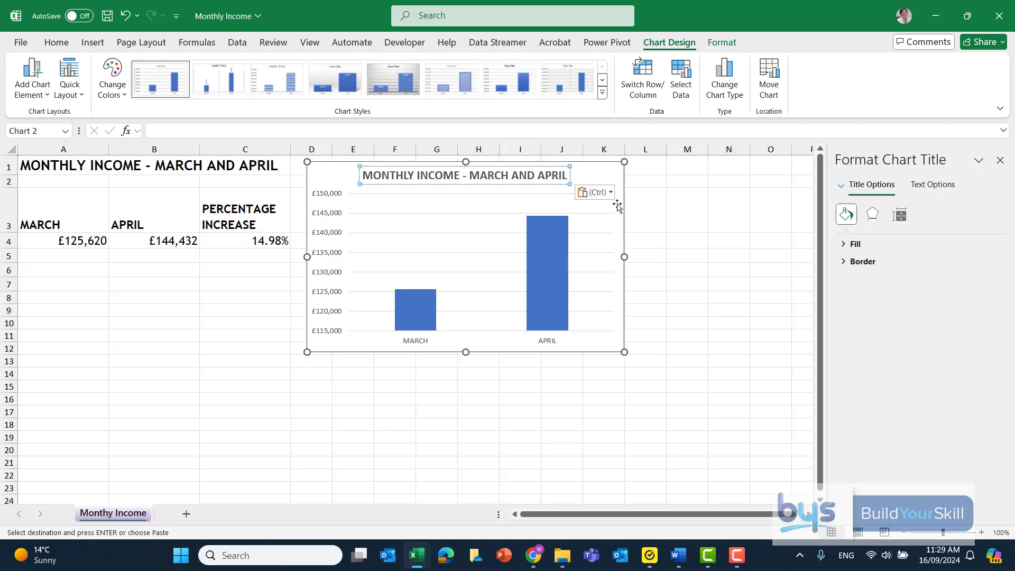
pyautogui.click(682, 211)
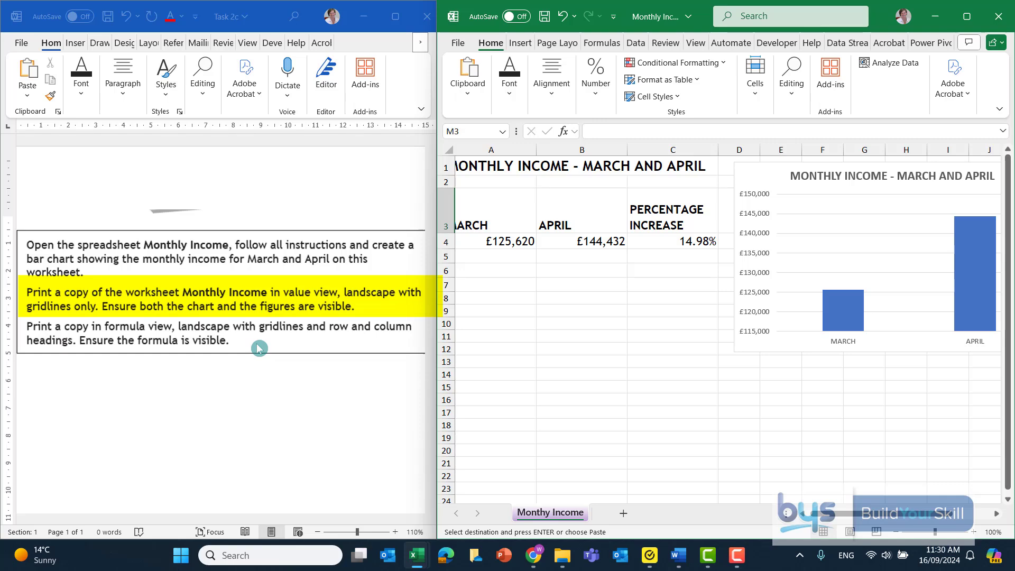
# Maximize the workbook and set the worksheet's page orientation to landscape.
pyautogui.click(967, 17)
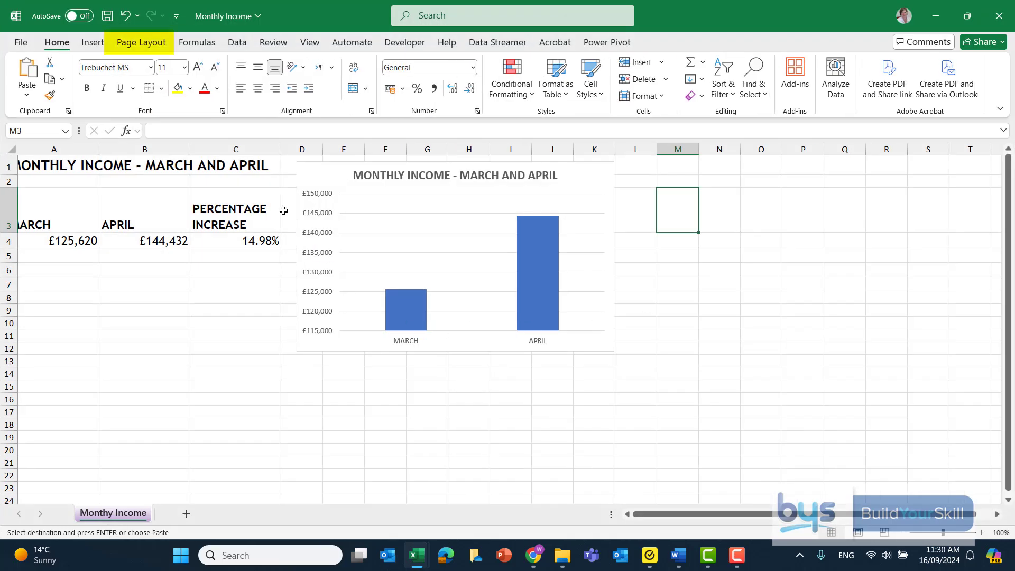
pyautogui.click(137, 42)
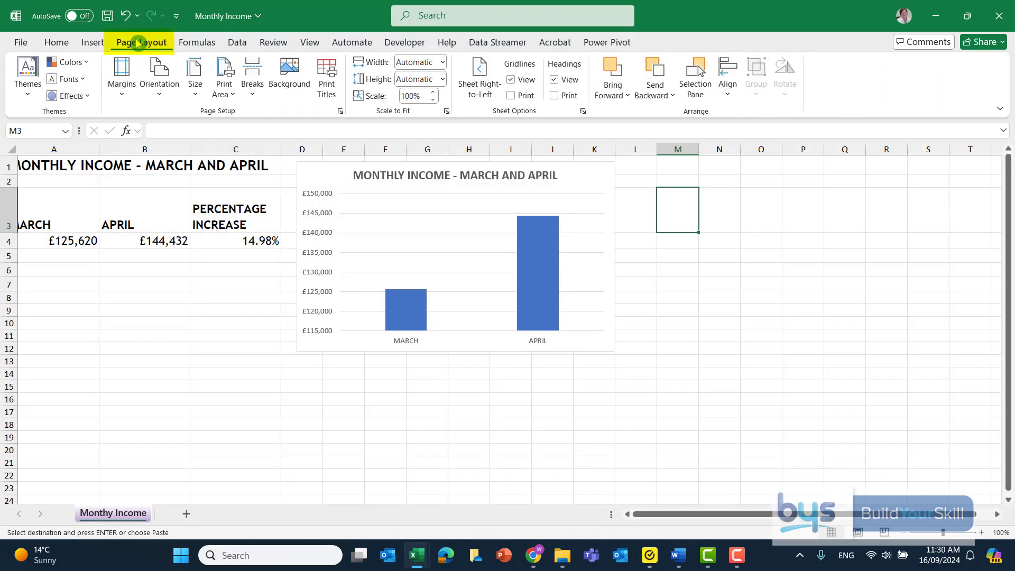
pyautogui.click(157, 95)
pyautogui.click(190, 164)
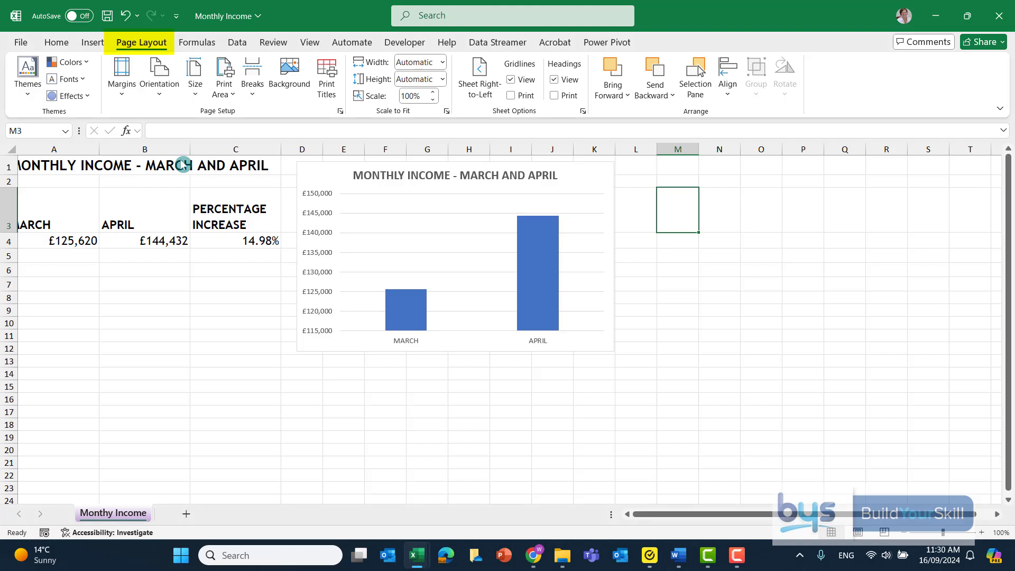
pyautogui.click(203, 302)
pyautogui.hscroll(-1, 670, 514)
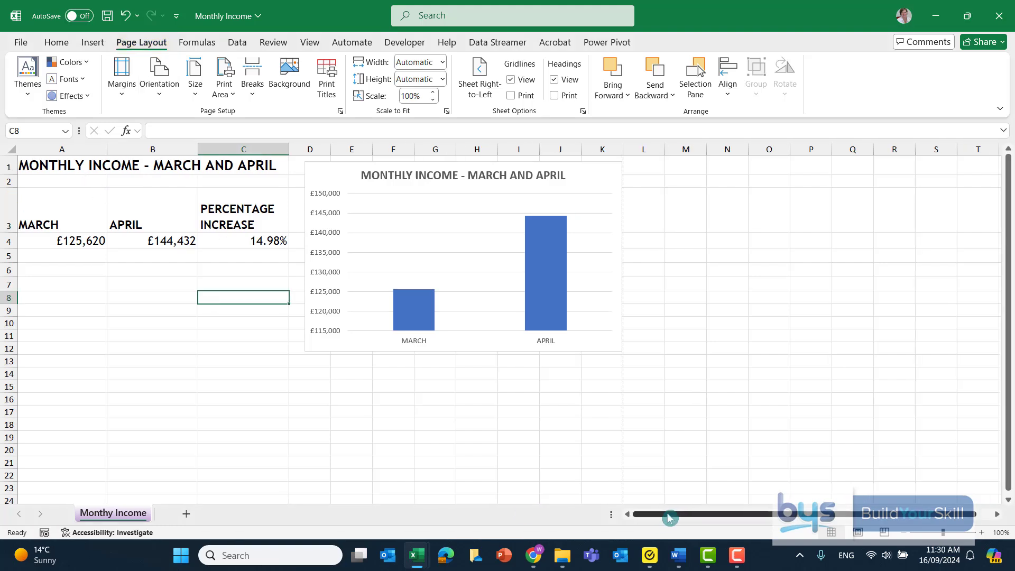
# Select A1:K13, covering the figures and chart, and check the worksheet in the print preview.
pyautogui.moveTo(85, 168); pyautogui.dragTo(611, 362)
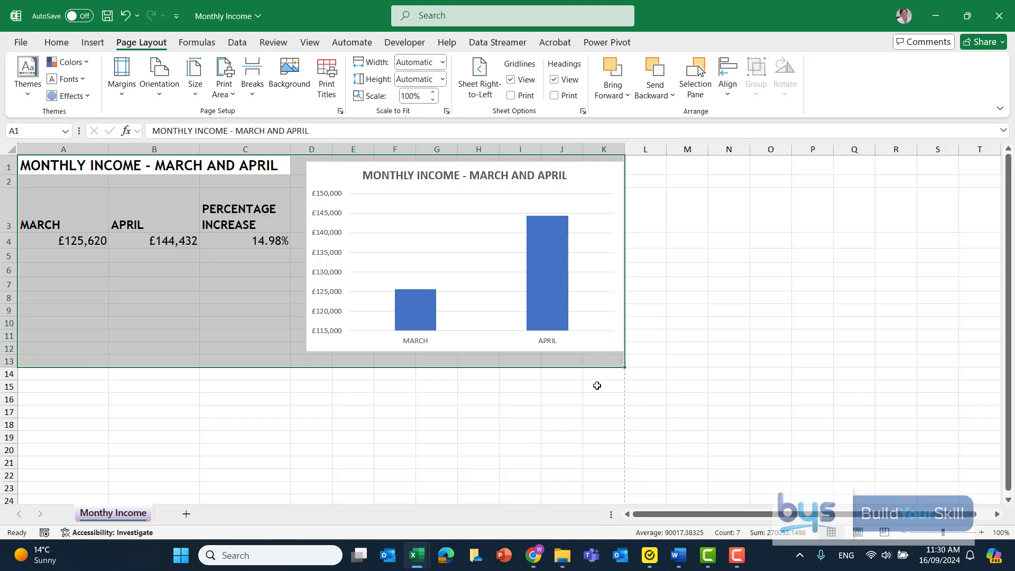
pyautogui.click(20, 42)
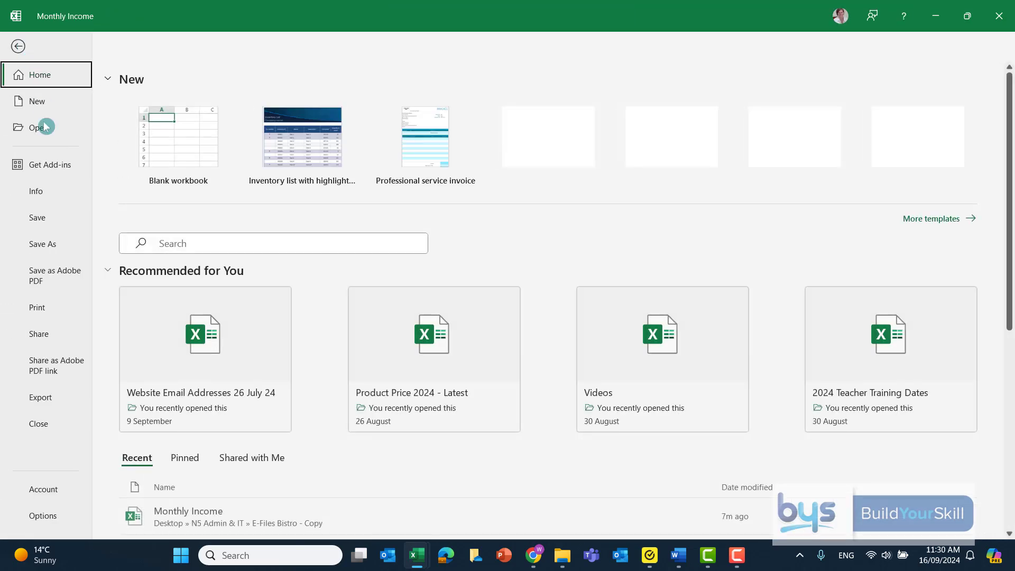
pyautogui.click(55, 311)
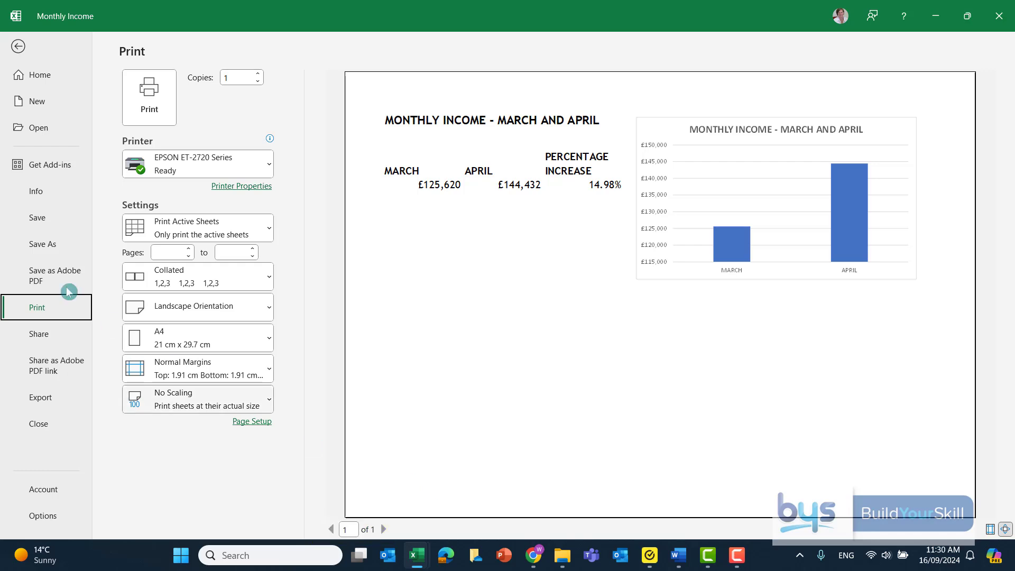
# Turn on gridline printing for the worksheet and check the print preview again.
pyautogui.click(18, 46)
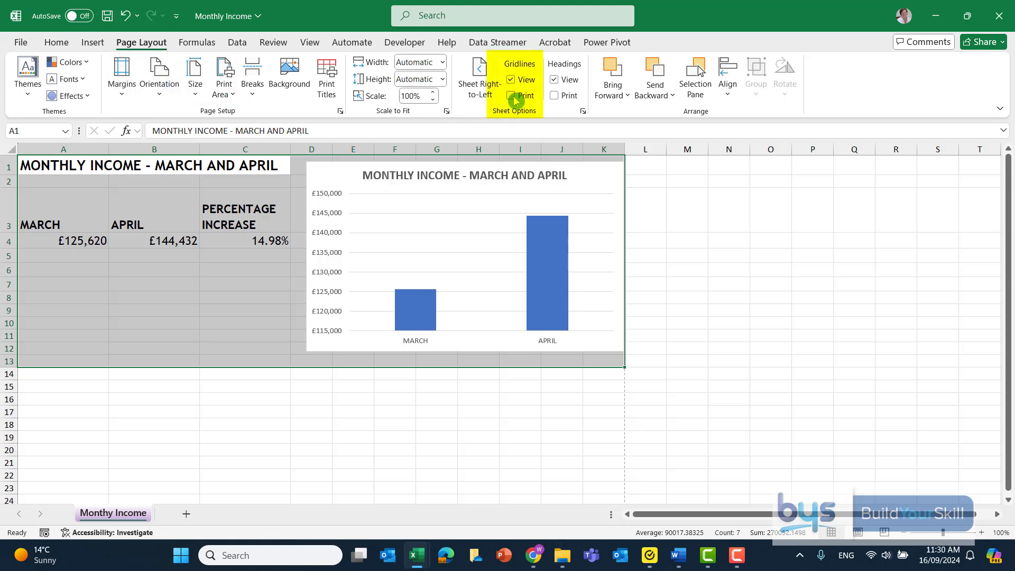
pyautogui.click(21, 42)
pyautogui.click(38, 309)
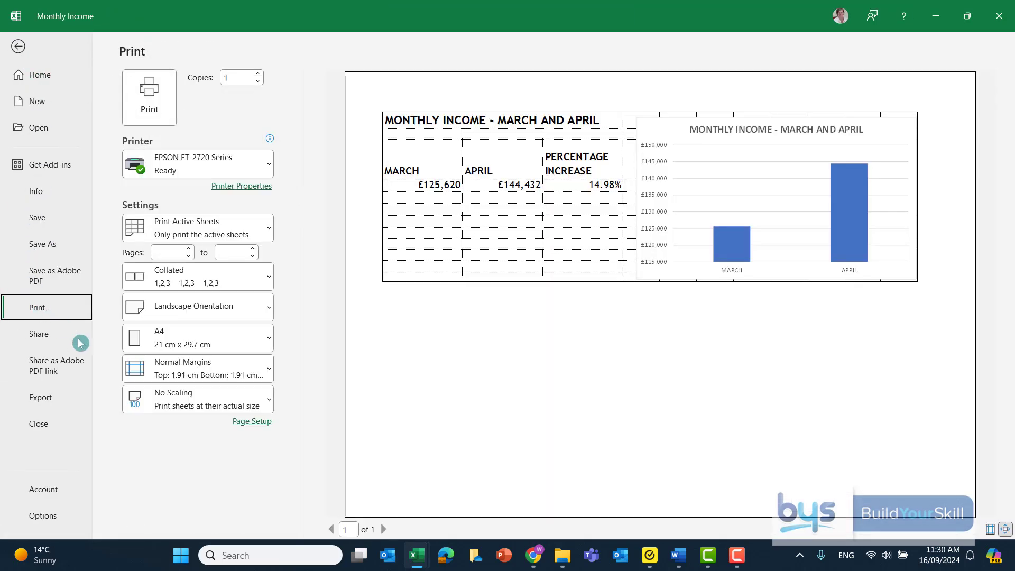
# Check the gridlines print option in the page setup's sheet settings, accept the dialog and return to the worksheet.
pyautogui.click(243, 422)
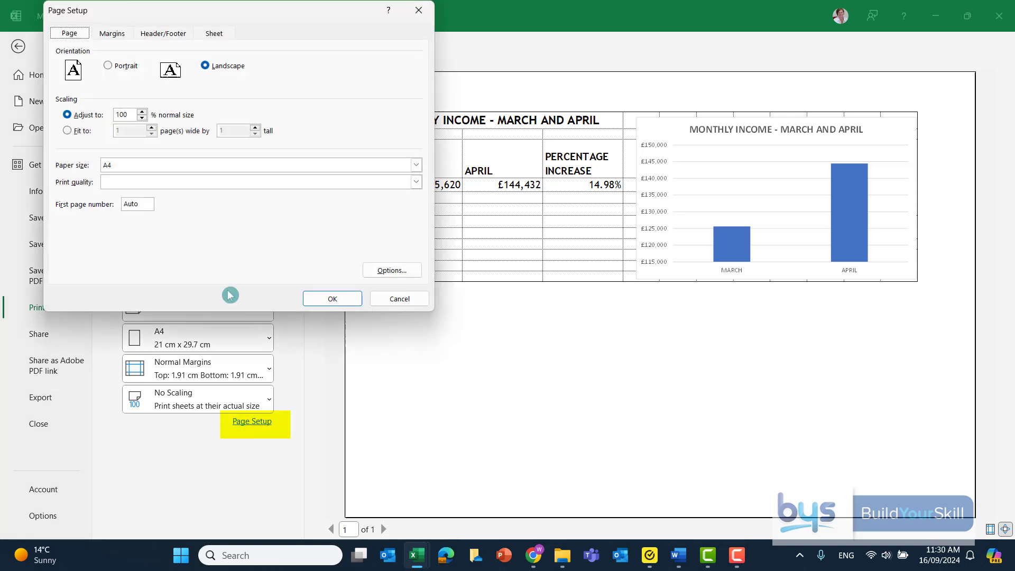
pyautogui.click(214, 37)
pyautogui.click(67, 129)
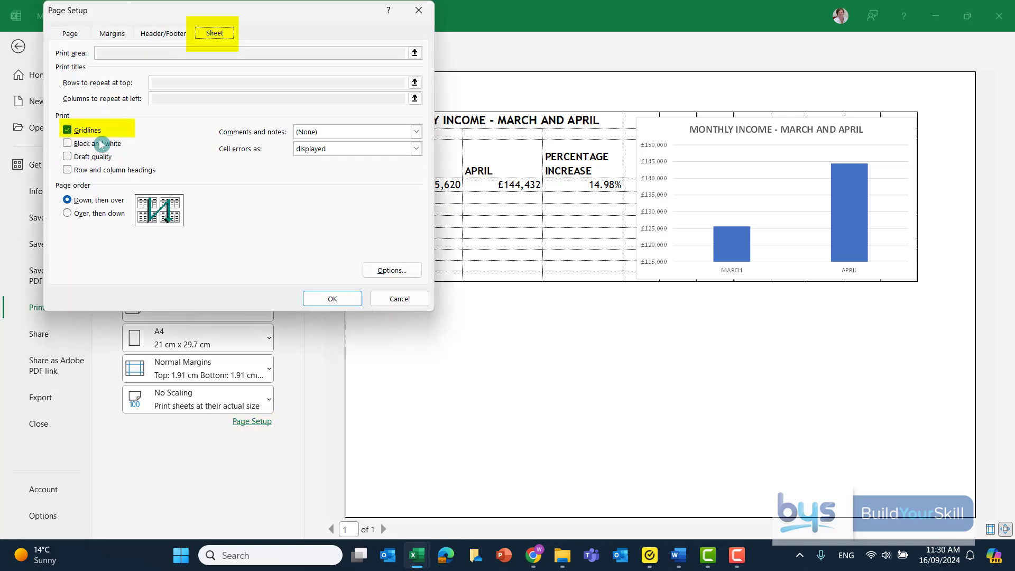
pyautogui.click(314, 300)
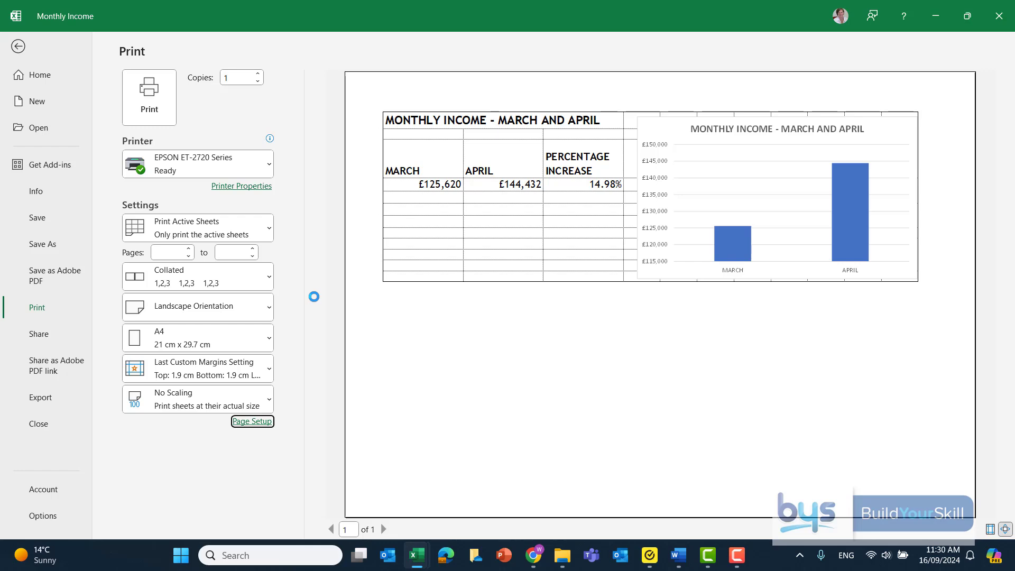
pyautogui.press('Escape')
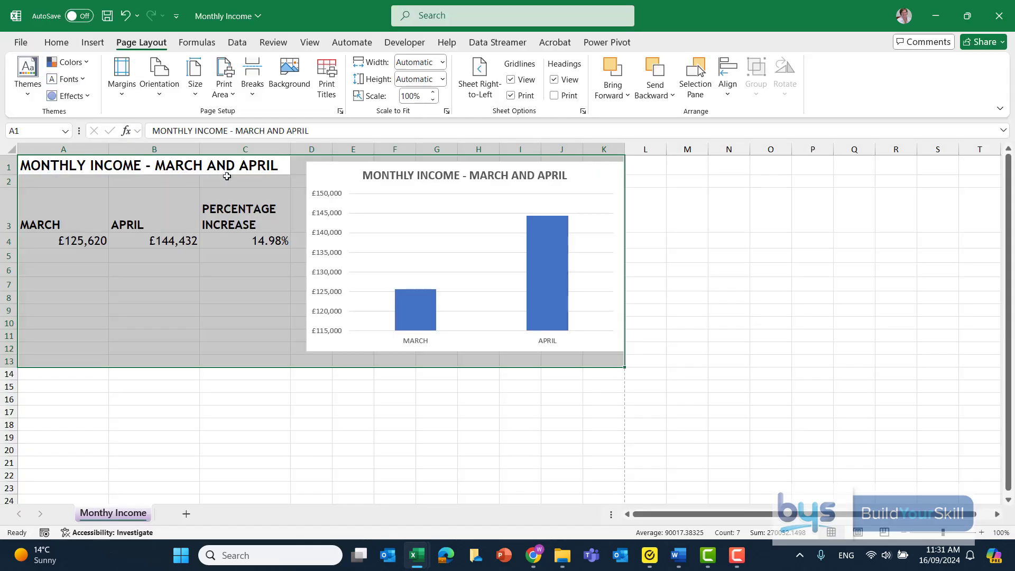
# Clear the range selection and switch the worksheet from value view to formula view.
pyautogui.click(212, 291)
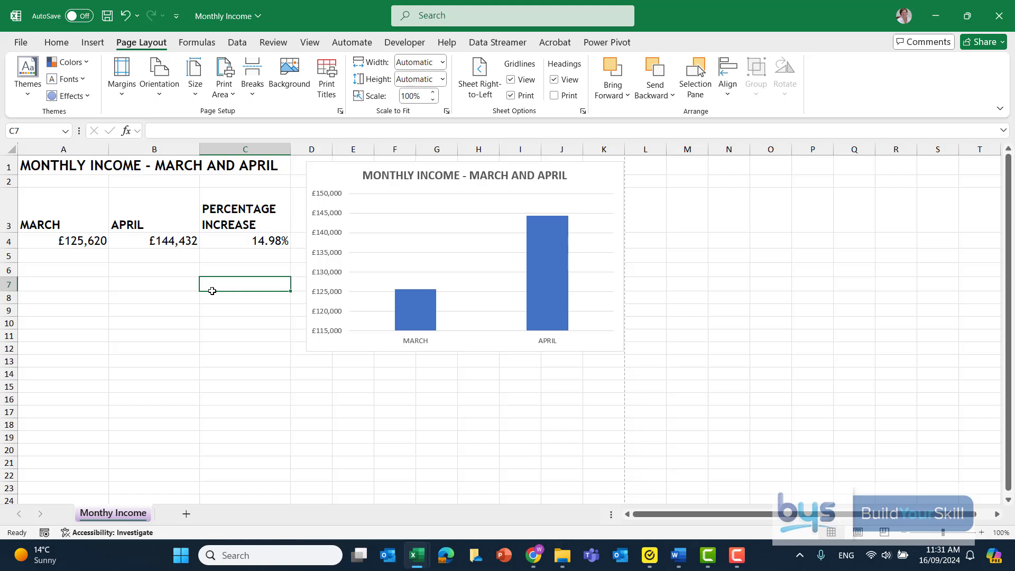
pyautogui.hotkey('ctrl', '`')
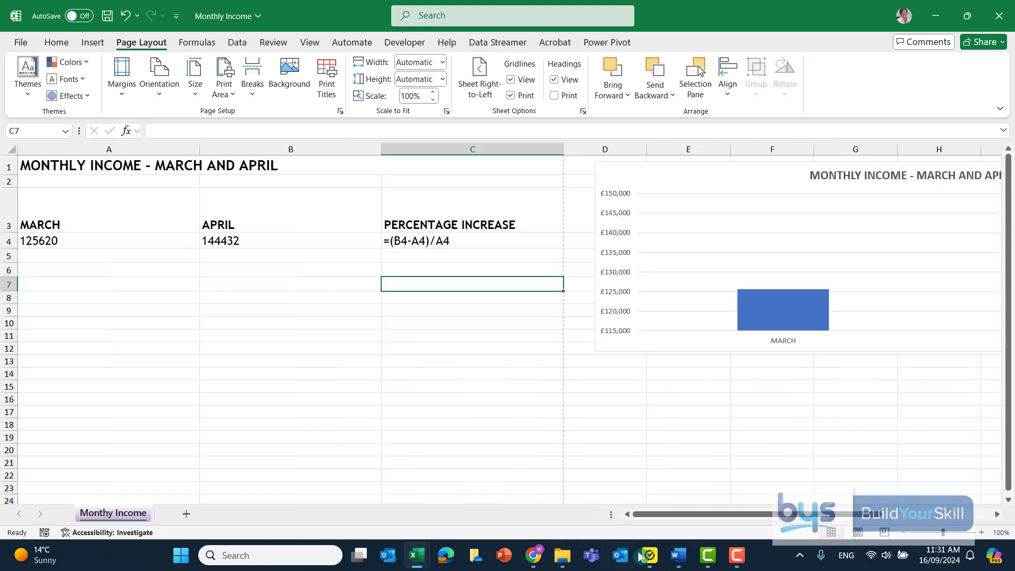
pyautogui.moveTo(704, 523); pyautogui.dragTo(591, 516)
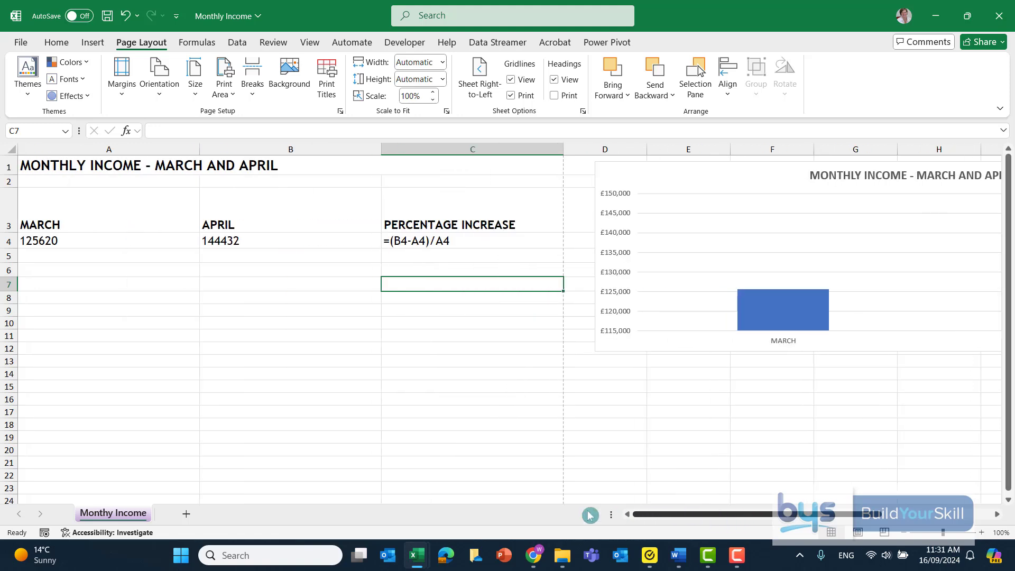
# Narrow columns A, B and C so they fit closely around their headings and the formula.
pyautogui.moveTo(202, 146); pyautogui.dragTo(112, 146)
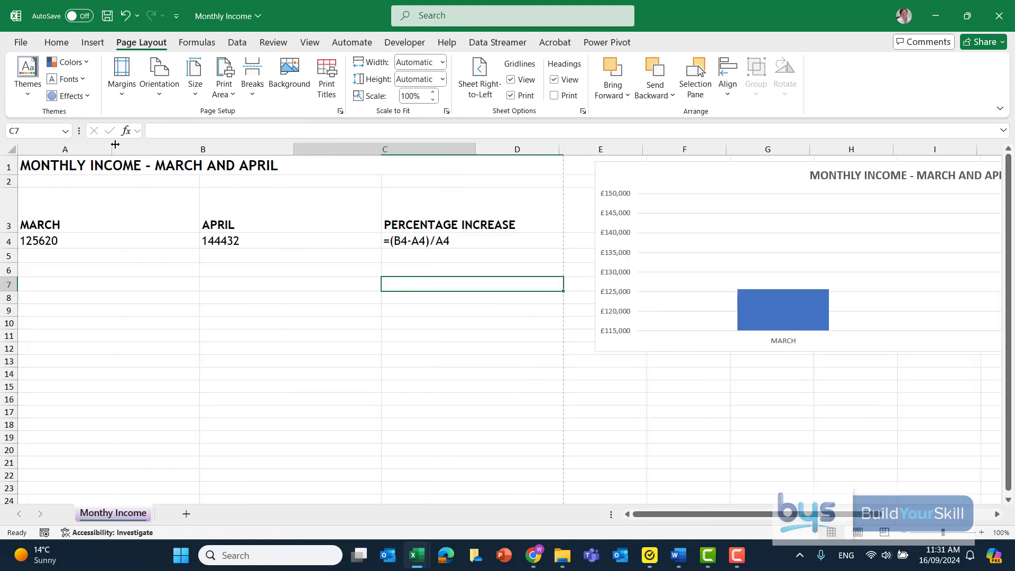
pyautogui.moveTo(296, 143); pyautogui.dragTo(157, 150)
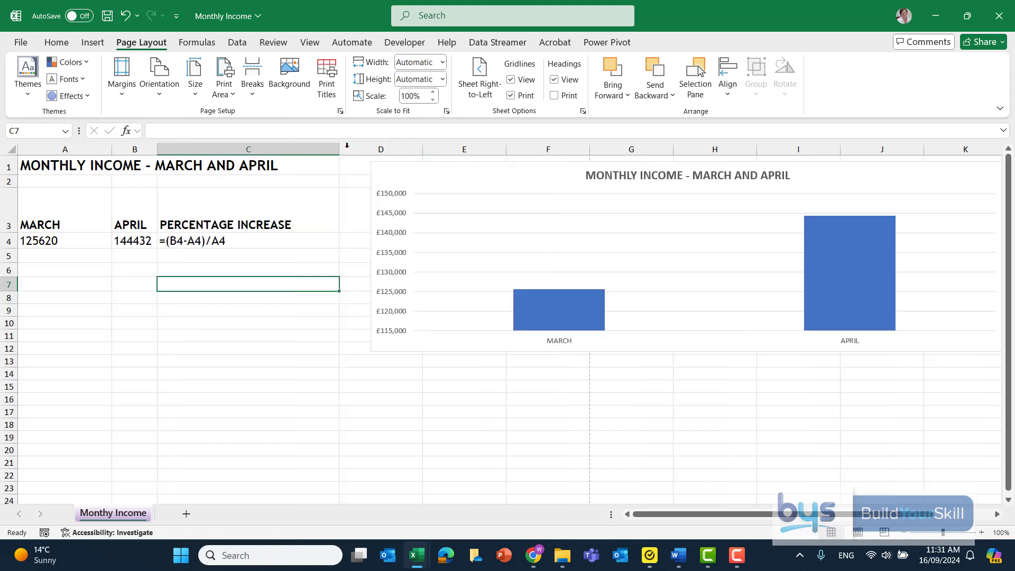
pyautogui.moveTo(335, 149); pyautogui.dragTo(312, 149)
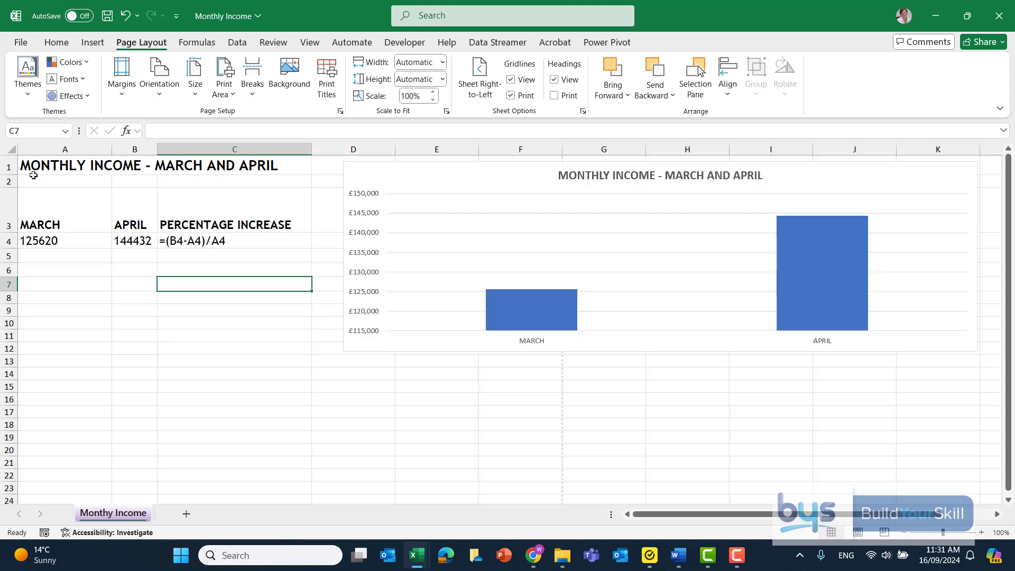
# Select A1:C5 and set the sheet to print row and column headings in landscape orientation.
pyautogui.moveTo(32, 168); pyautogui.dragTo(98, 253)
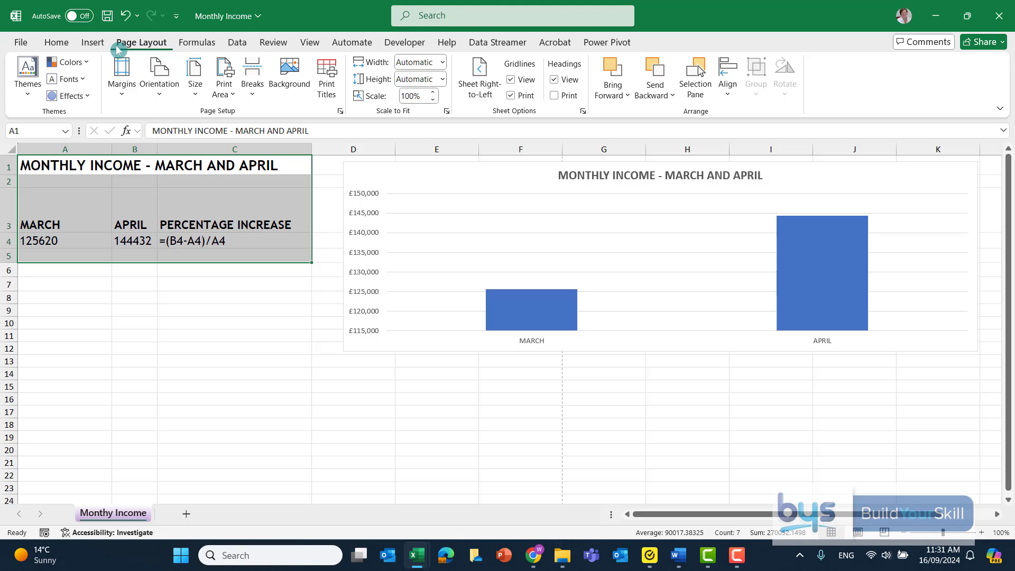
pyautogui.click(554, 96)
pyautogui.click(167, 106)
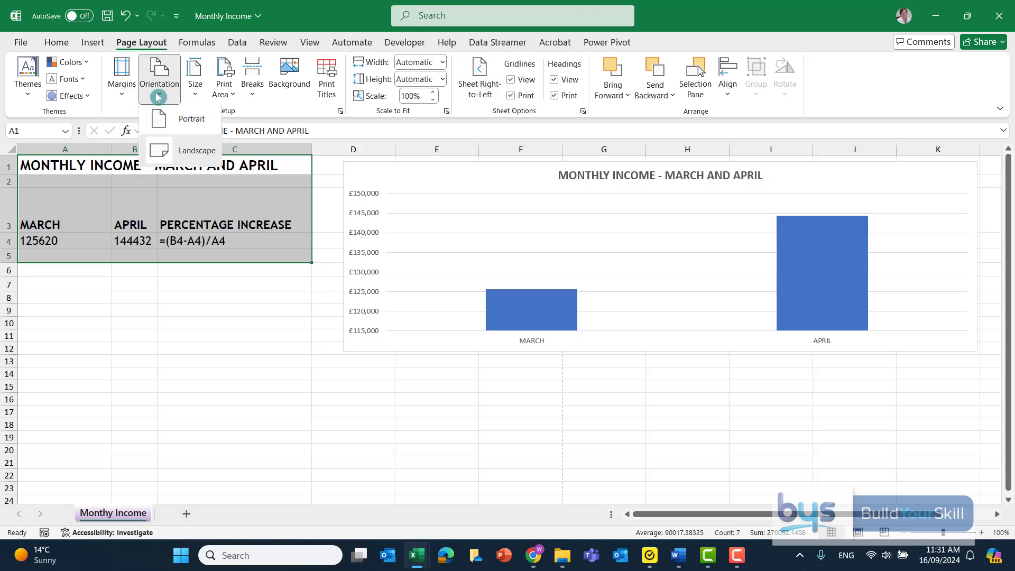
pyautogui.click(154, 154)
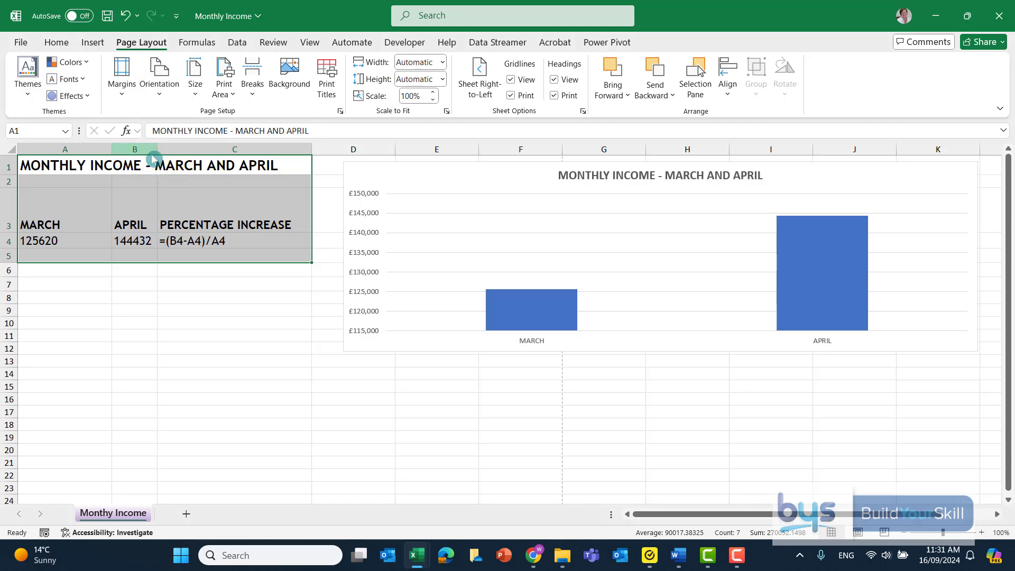
# Open the print preview and restrict the printout to the current selection only.
pyautogui.click(21, 43)
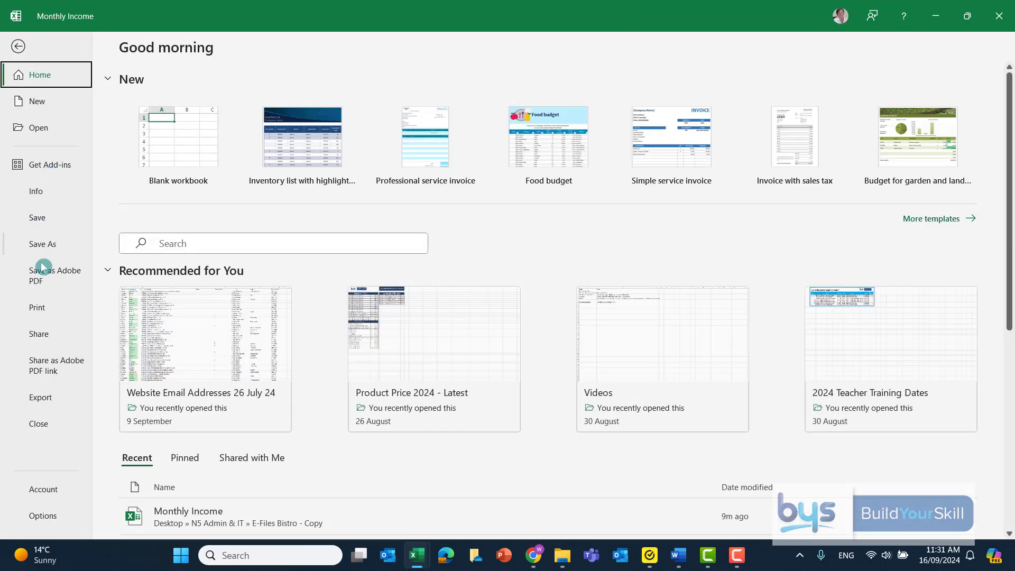
pyautogui.click(45, 308)
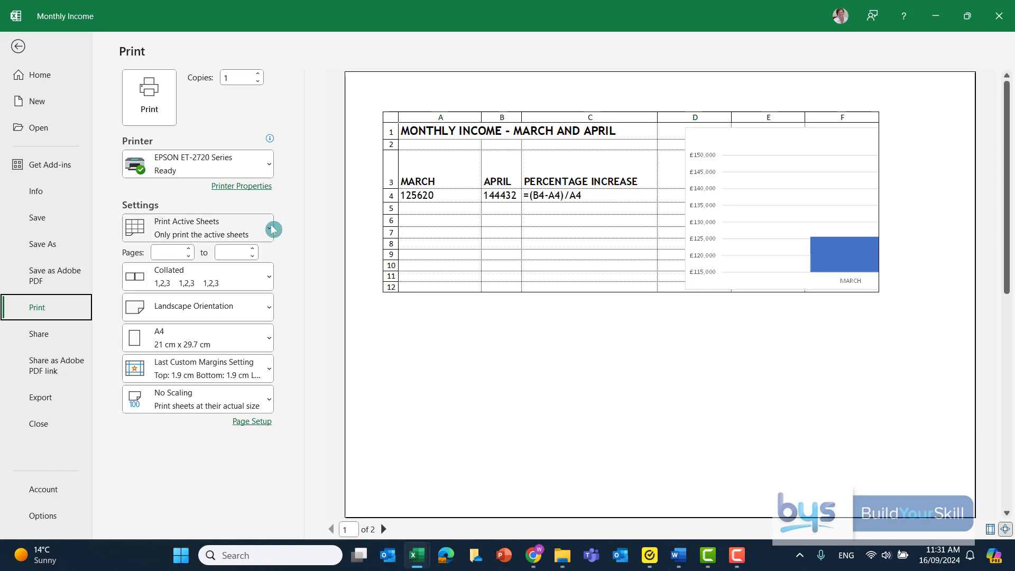
pyautogui.click(272, 228)
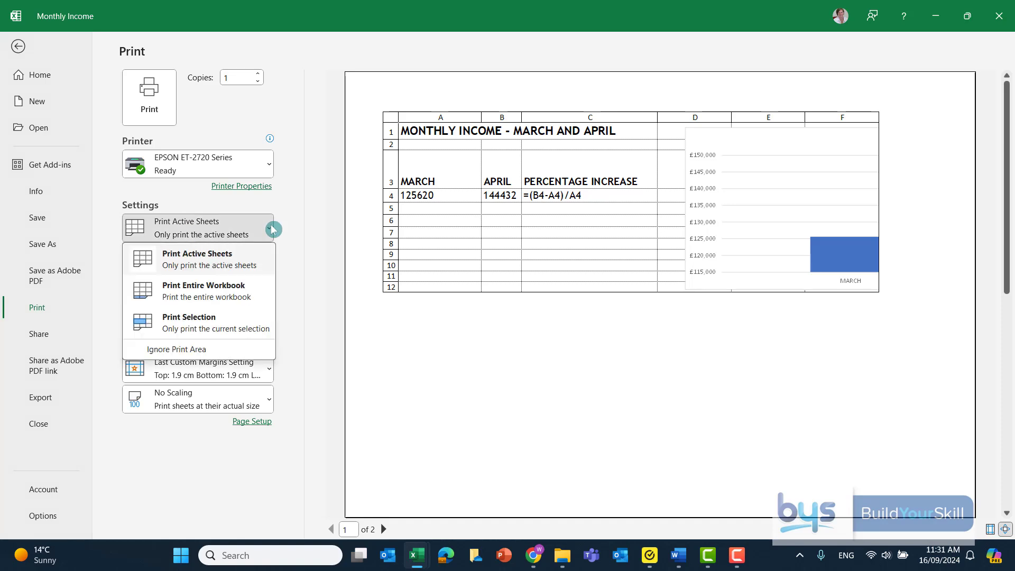
pyautogui.click(192, 324)
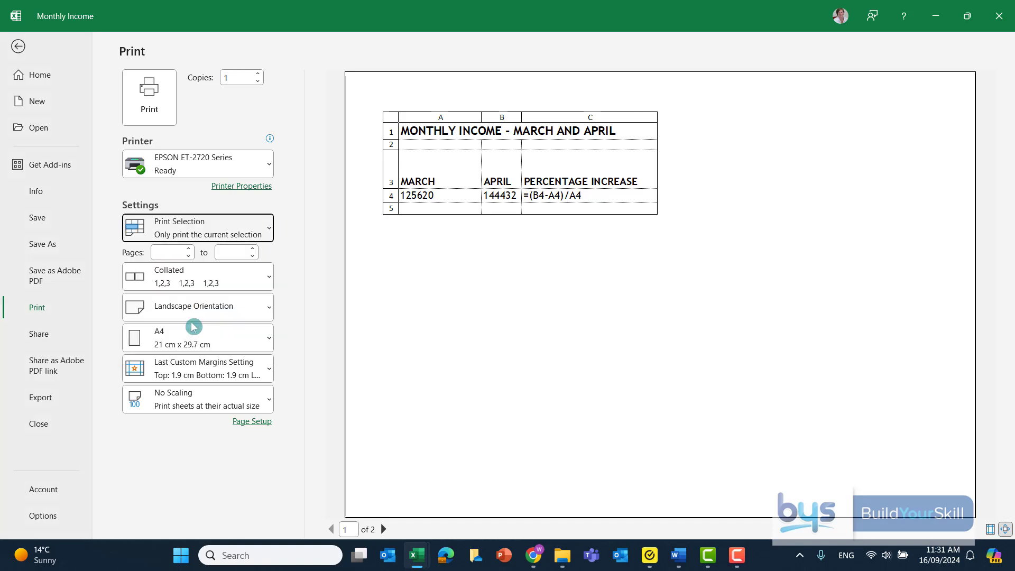